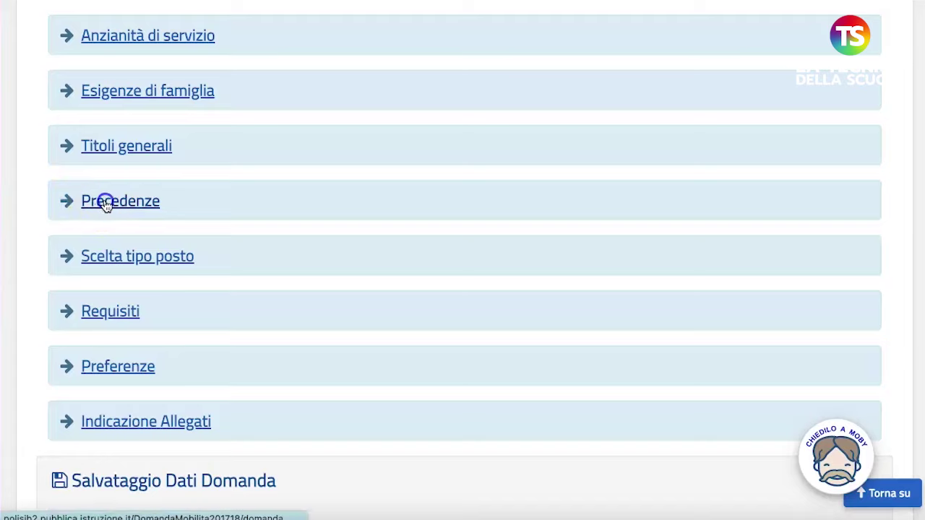
- Expand the Precedenze section and go to the Provincia field of item 23
left_click(103, 206)
scroll(110, 205, "down", 1)
scroll(109, 204, "down", 5)
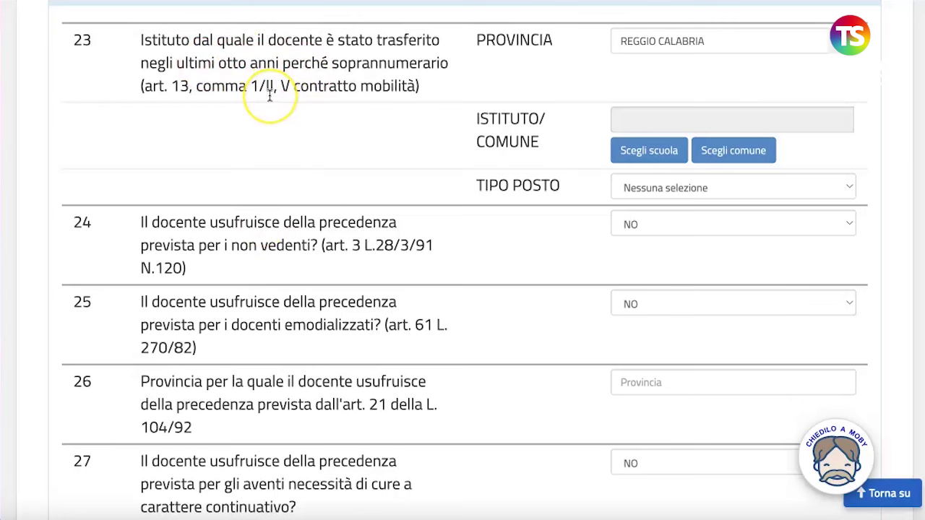
left_click(659, 40)
left_click(663, 68)
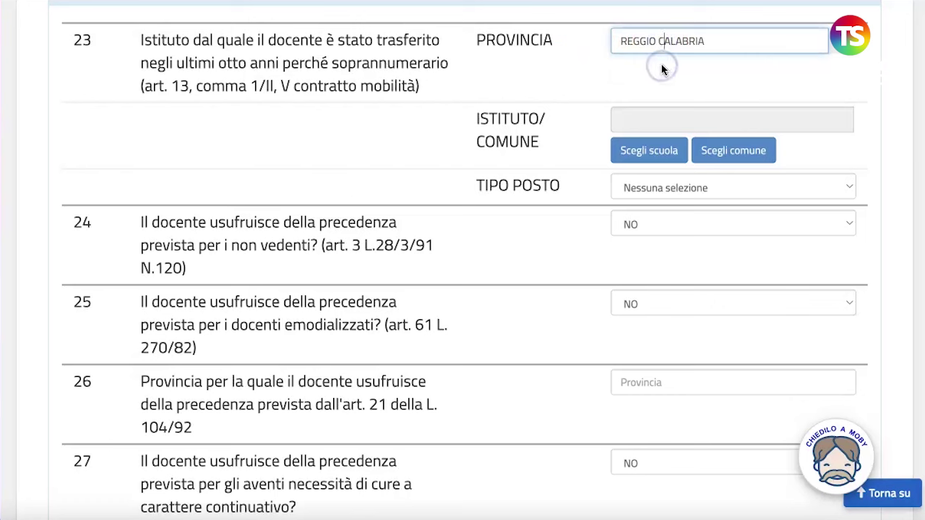
- Choose the school RCPC050008, Liceo Classico Tommaso Campanella in Reggio di Calabria, as the institute for item 23
left_click(633, 118)
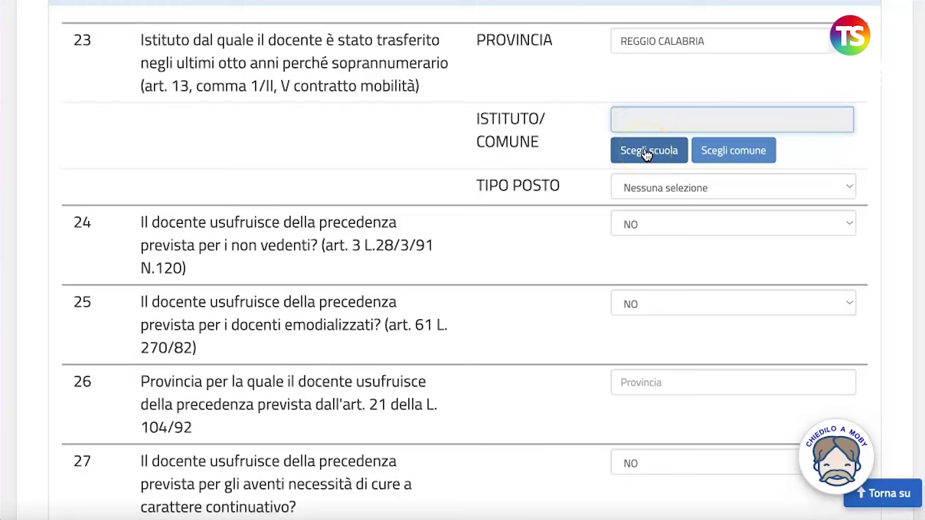
left_click(716, 158)
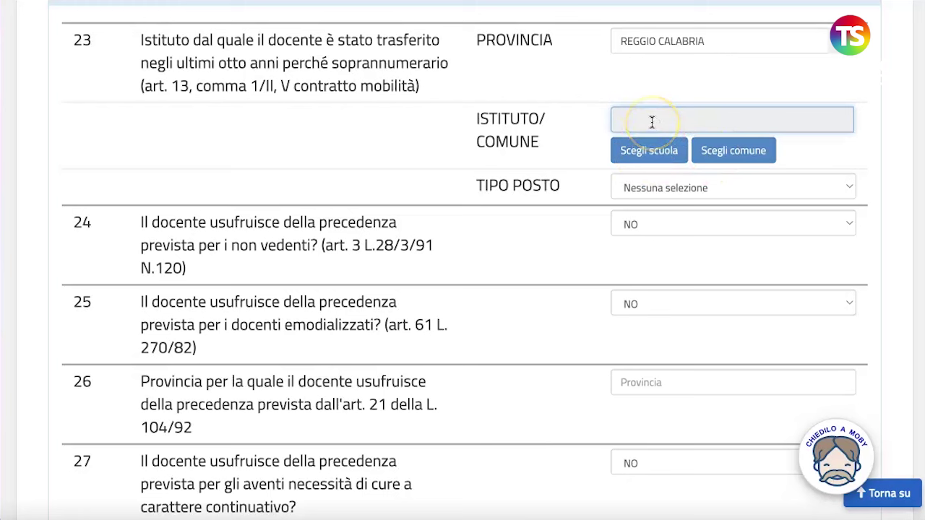
left_click(709, 152)
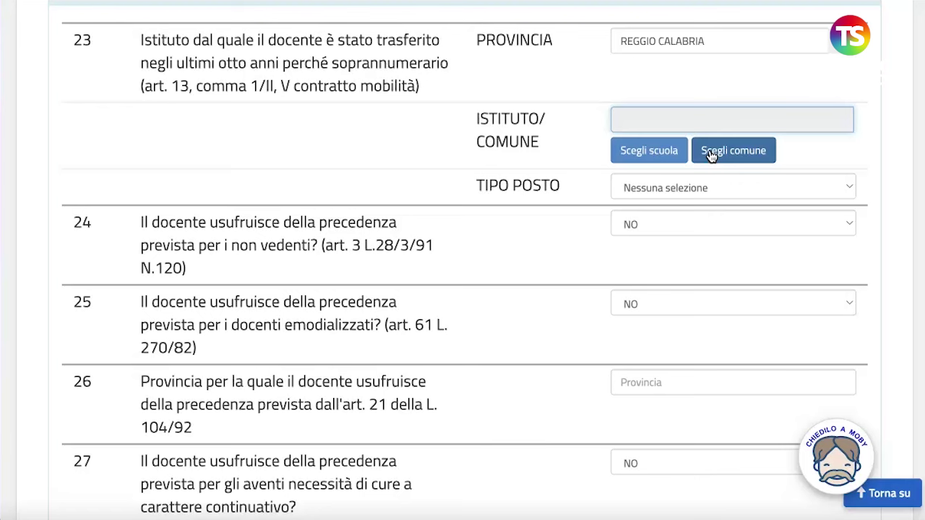
left_click(646, 153)
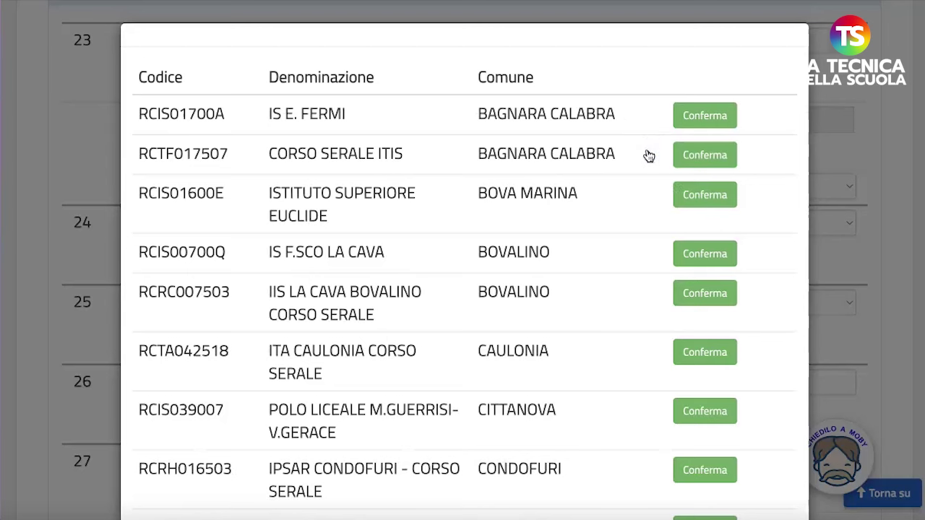
left_click(611, 235)
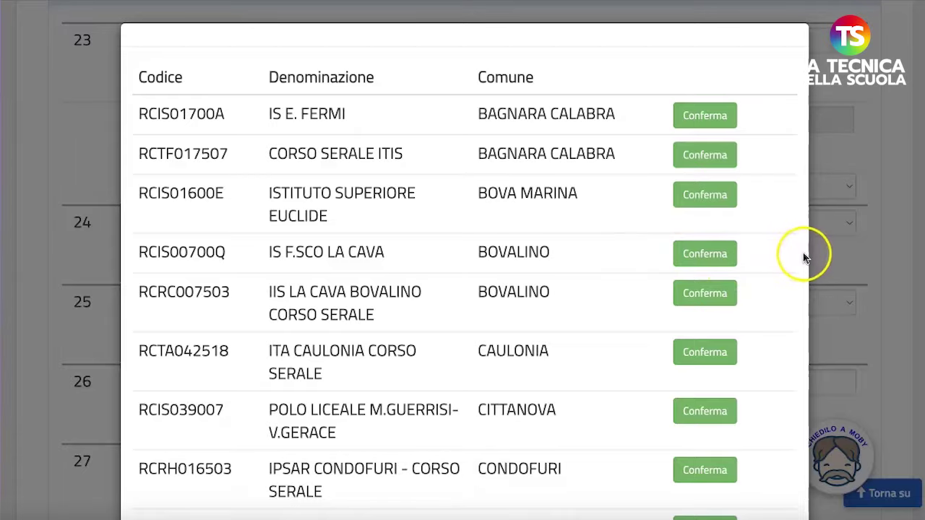
scroll(800, 258, "down", 1)
scroll(800, 258, "down", 10)
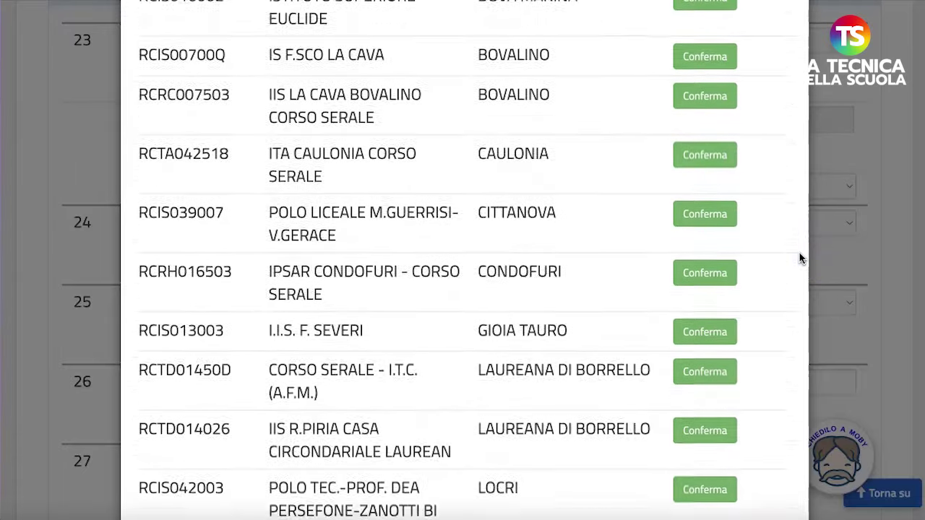
scroll(800, 258, "down", 8)
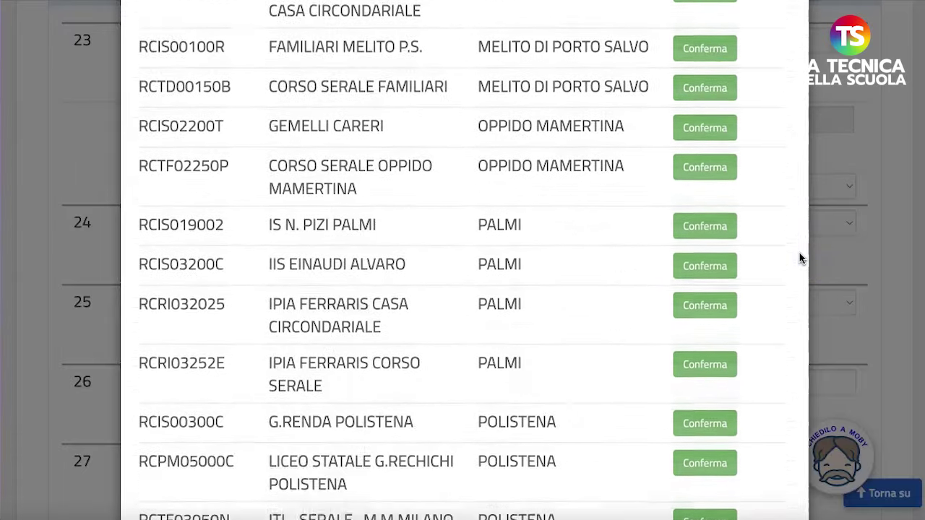
scroll(799, 253, "down", 1)
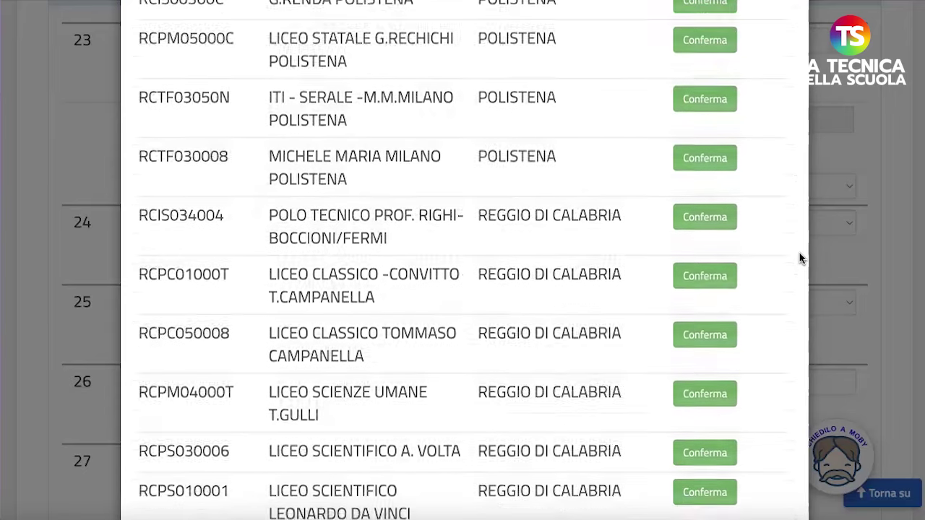
left_click(695, 328)
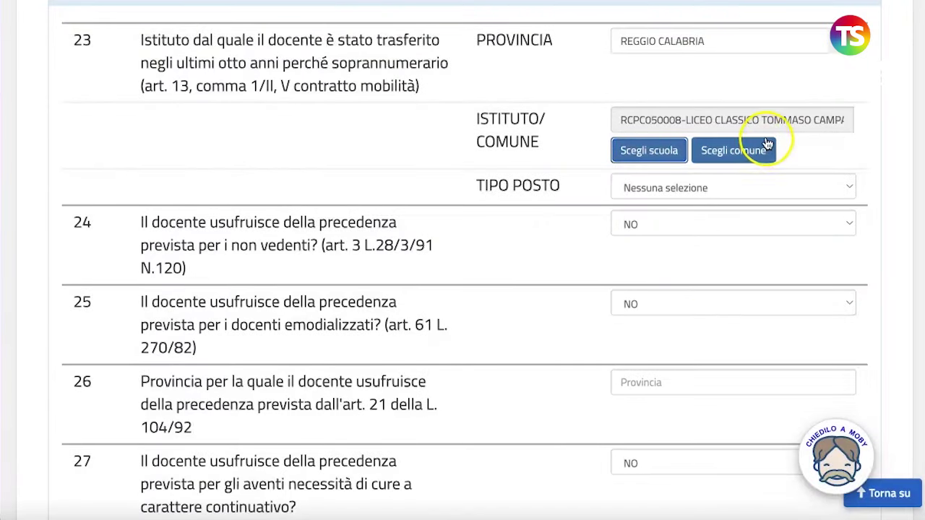
- Set the Tipo posto of item 23 to Comune
left_click(717, 190)
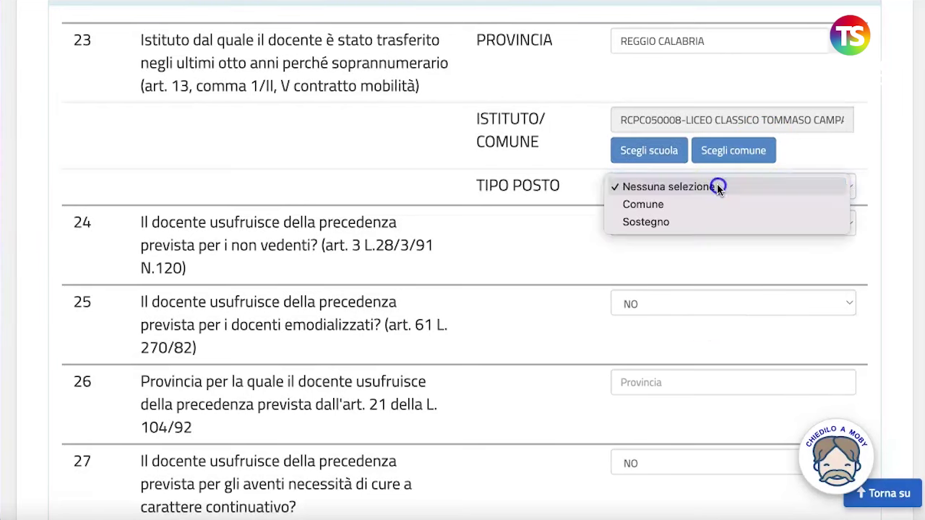
left_click(673, 206)
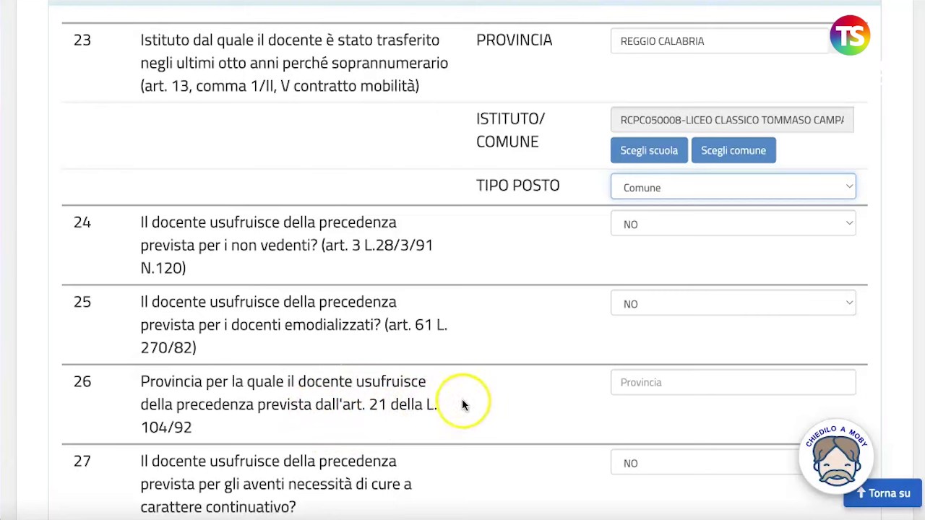
key("space")
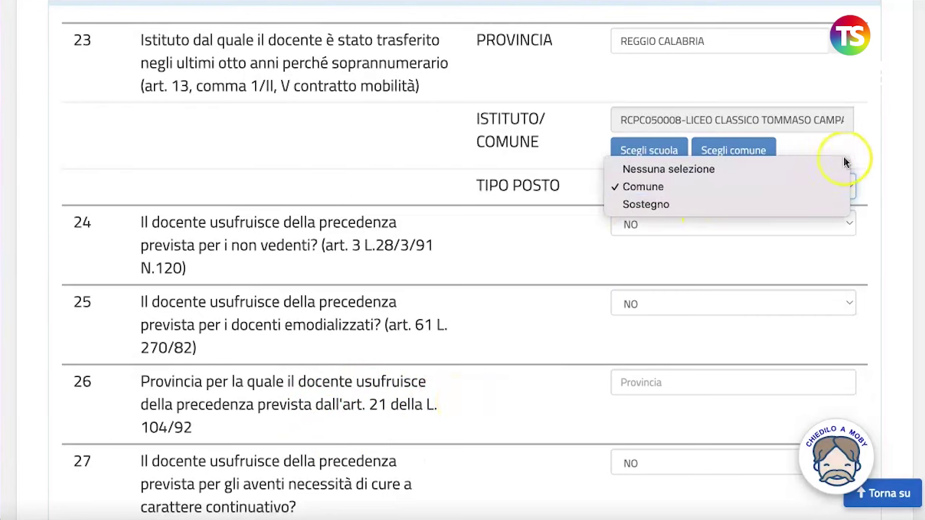
left_click(873, 140)
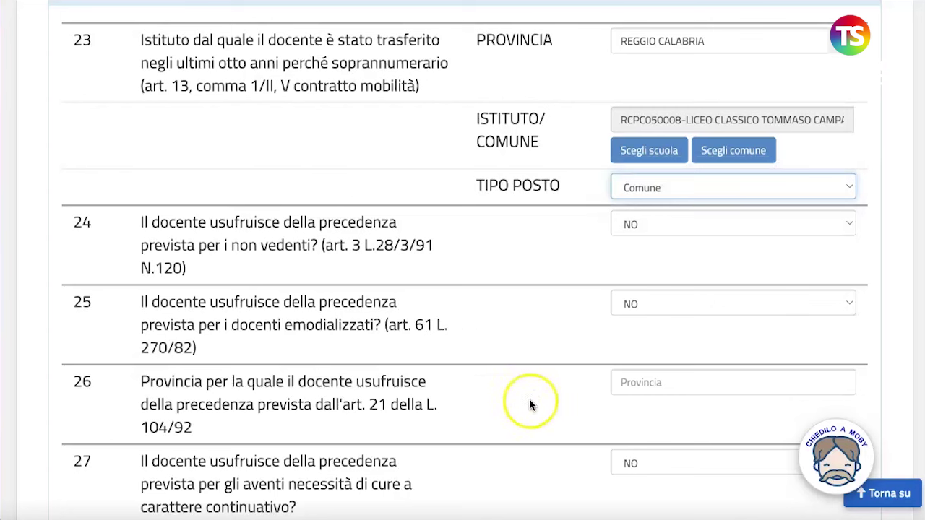
- Review the remaining precedence items 24 to 34 of the Precedenze section, then return to its beginning
left_click(908, 417)
scroll(909, 416, "down", 1)
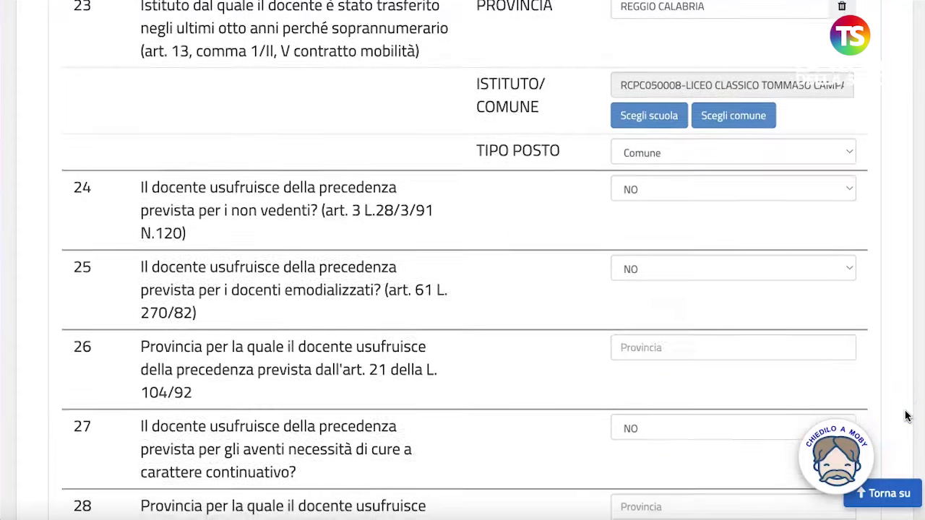
scroll(909, 416, "down", 5)
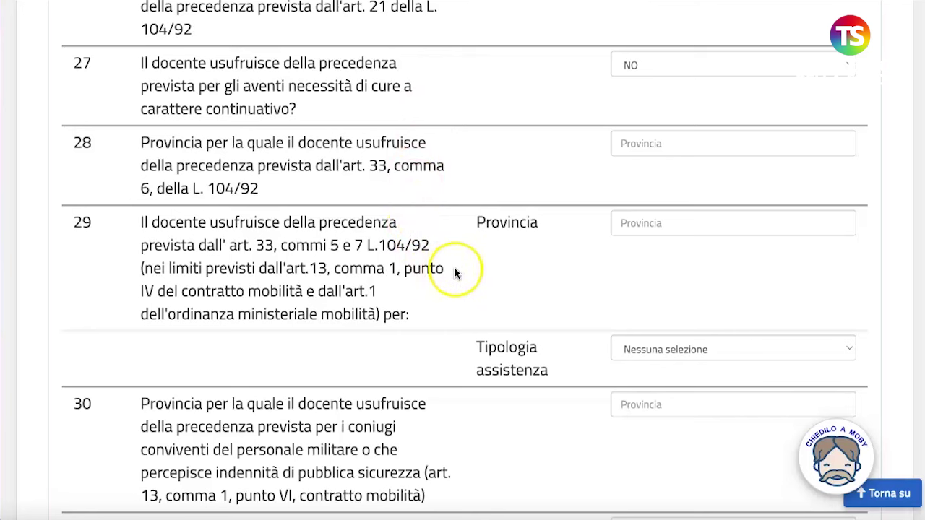
scroll(454, 272, "down", 1)
scroll(454, 272, "down", 3)
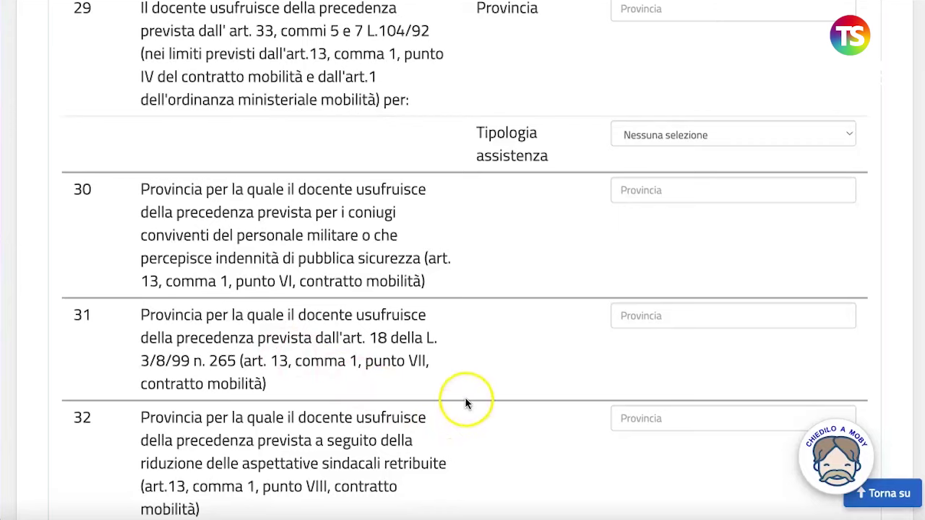
scroll(466, 403, "down", 3)
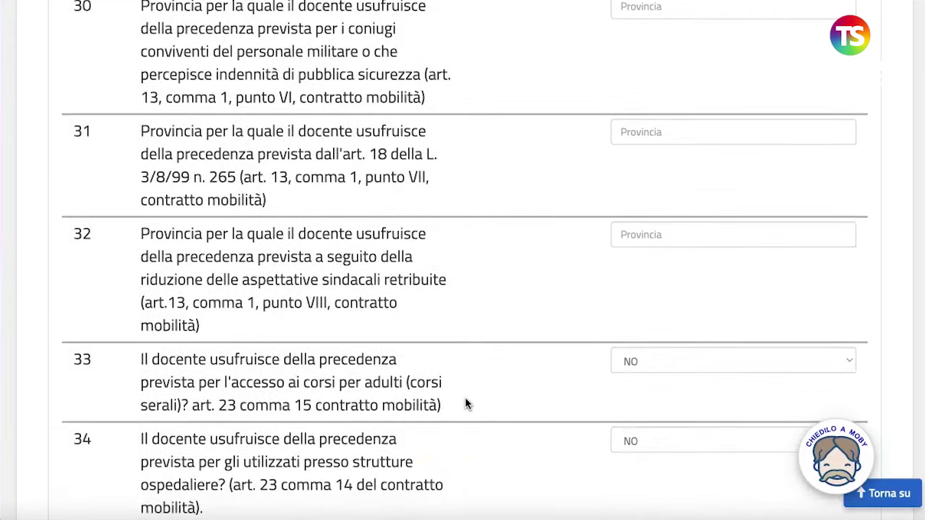
scroll(465, 404, "down", 1)
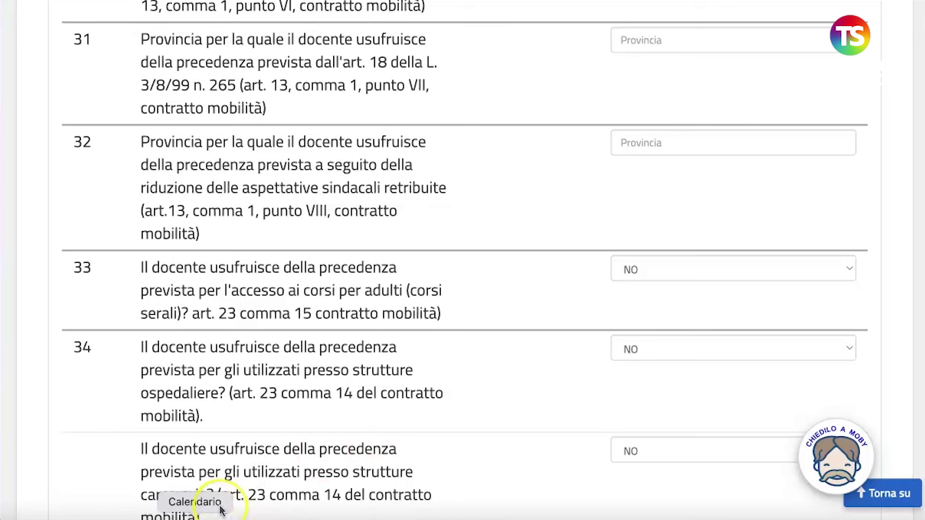
scroll(266, 473, "down", 3)
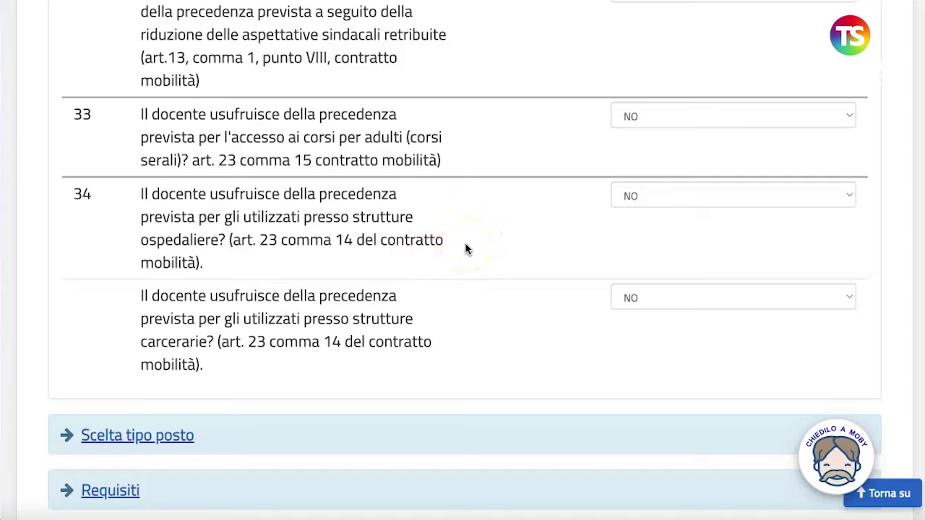
scroll(466, 247, "up", 5)
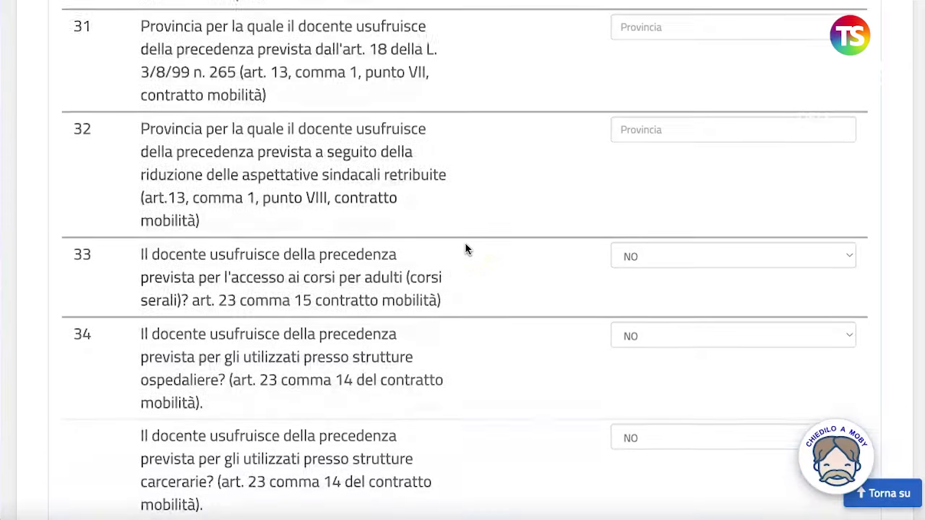
scroll(466, 245, "up", 5)
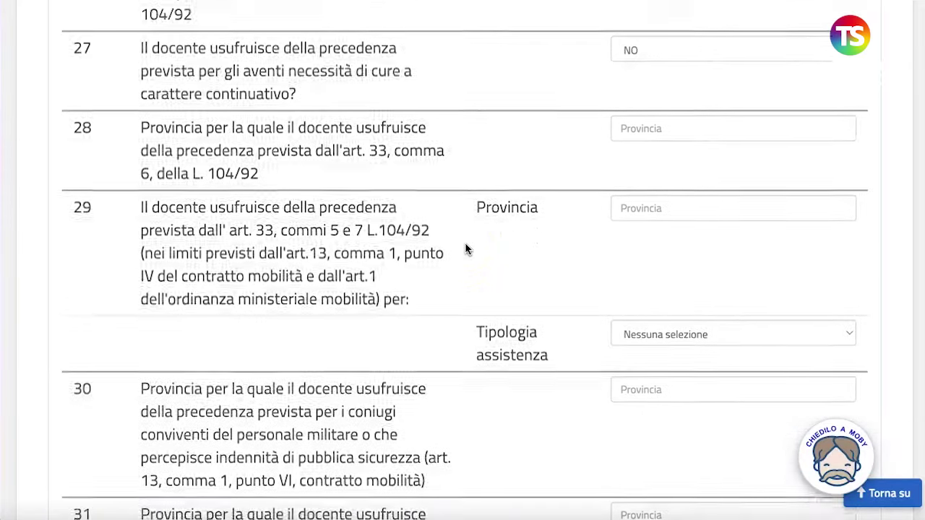
scroll(467, 248, "up", 7)
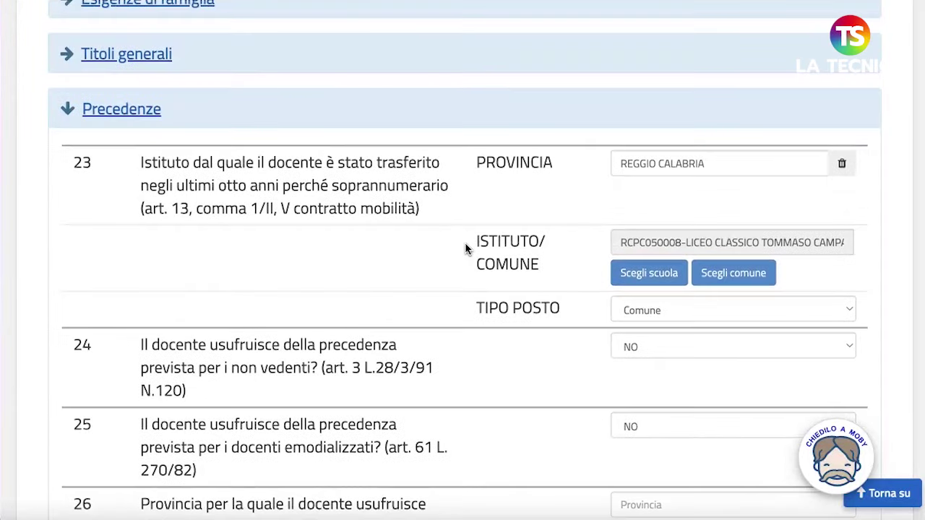